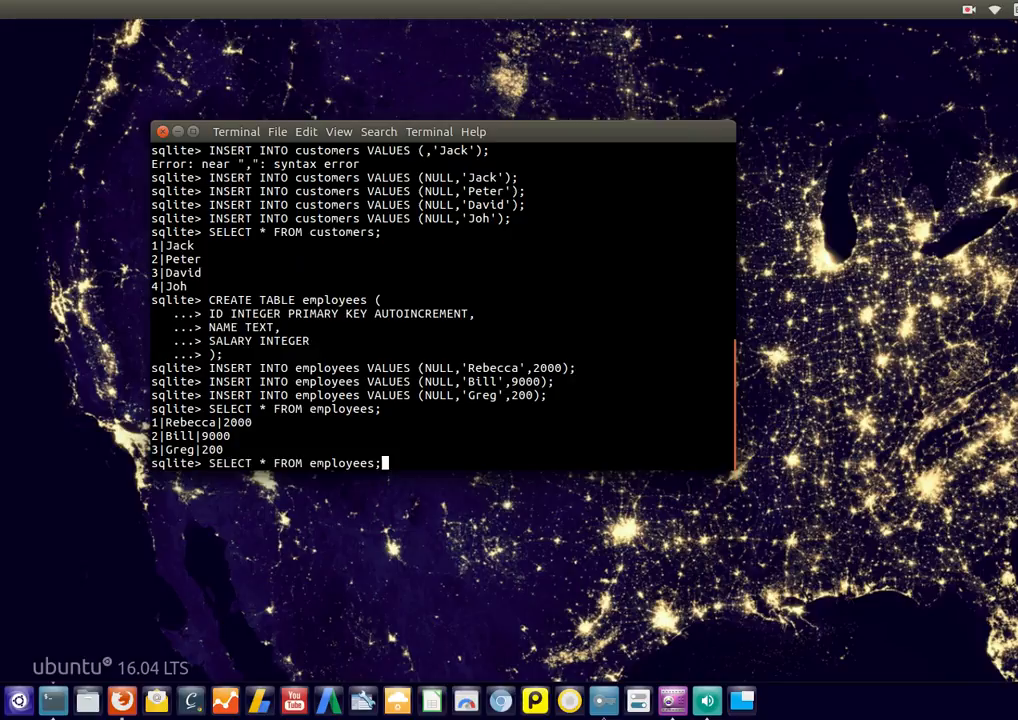
# Re-run the SELECT * query against customers instead of employees, listing Jack, Peter, David and Joh
pyautogui.press('BackSpace')
pyautogui.press('BackSpace')
pyautogui.press('BackSpace')
pyautogui.press('BackSpace')
pyautogui.press('BackSpace')
pyautogui.press('BackSpace')
pyautogui.press('BackSpace')
pyautogui.write('c')
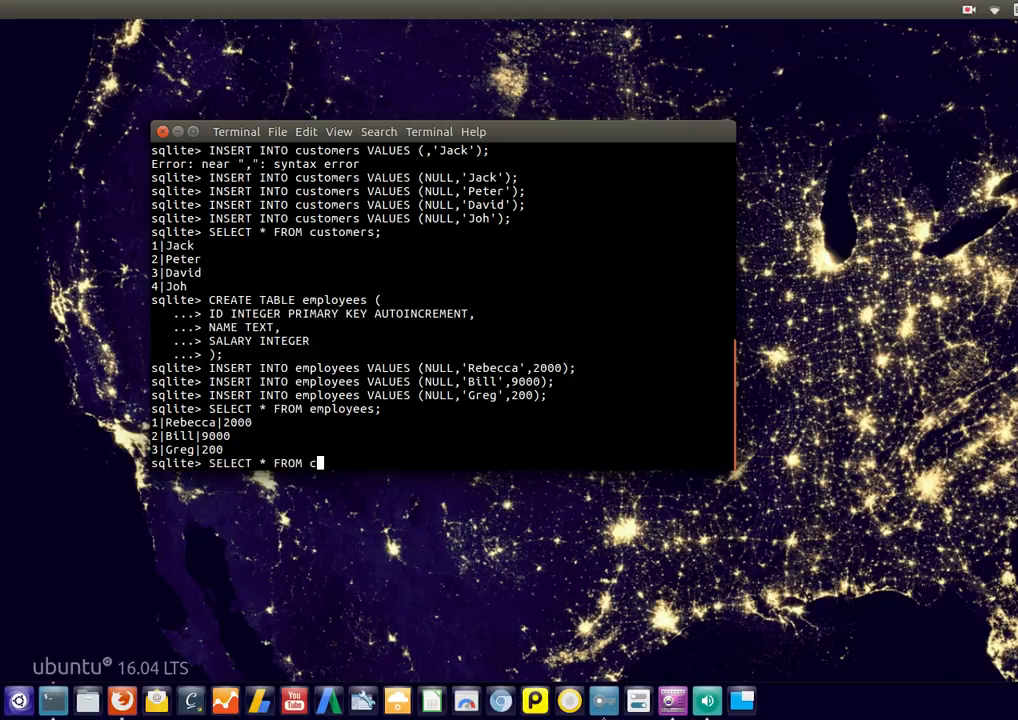
pyautogui.write('ustomers;')
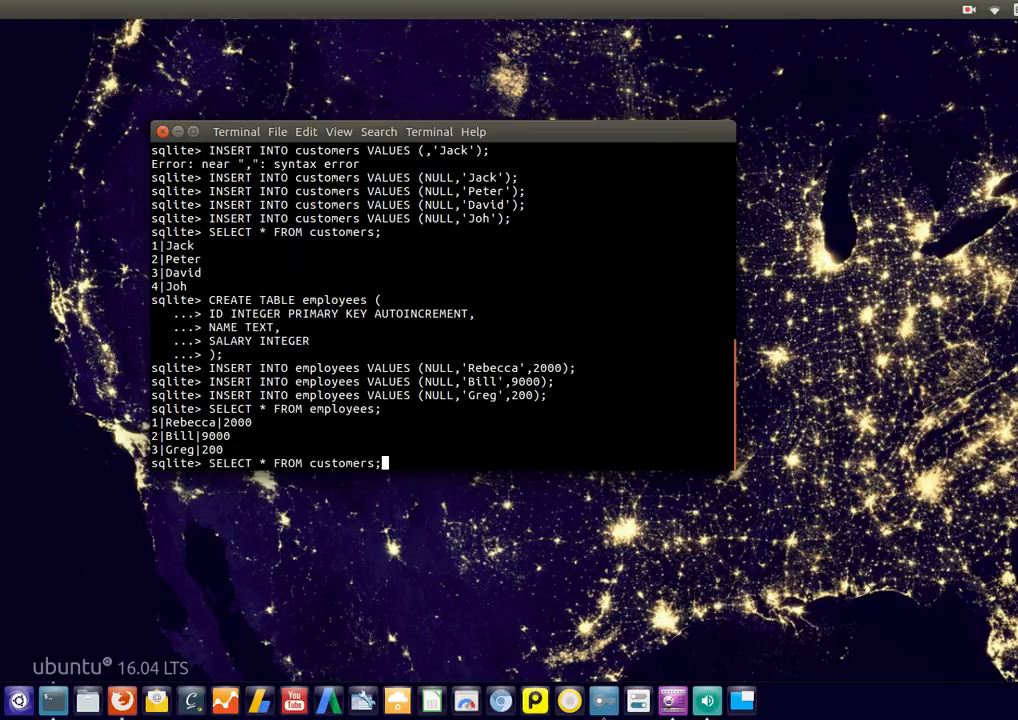
pyautogui.press('Return')
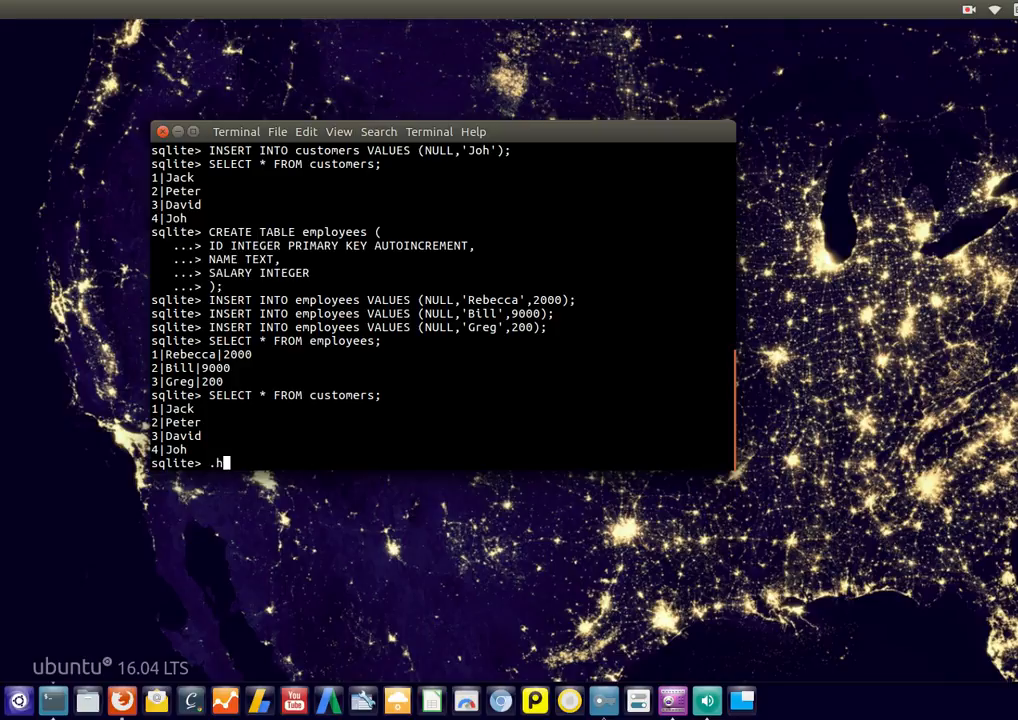
pyautogui.write('.header')
pyautogui.write('on')
# Enable .header on and .mode column, then list customers under aligned ID and NAME headings
pyautogui.press('Return')
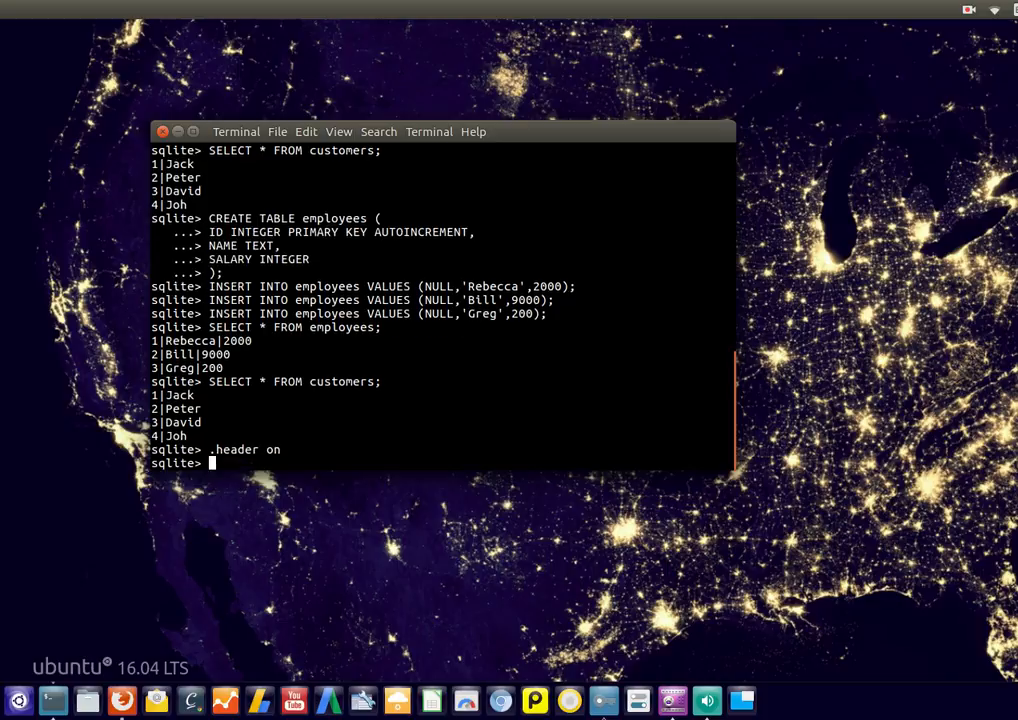
pyautogui.write('.mode co')
pyautogui.write('lumn')
pyautogui.press('Return')
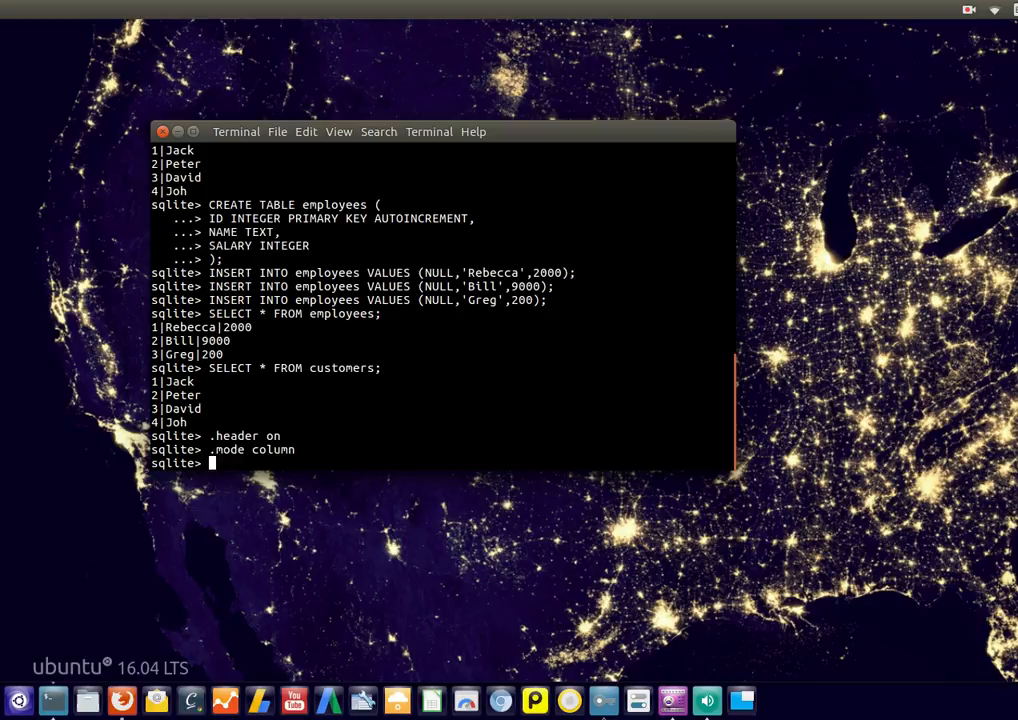
pyautogui.write('SELECT * ')
pyautogui.write('FROM cuwstom')
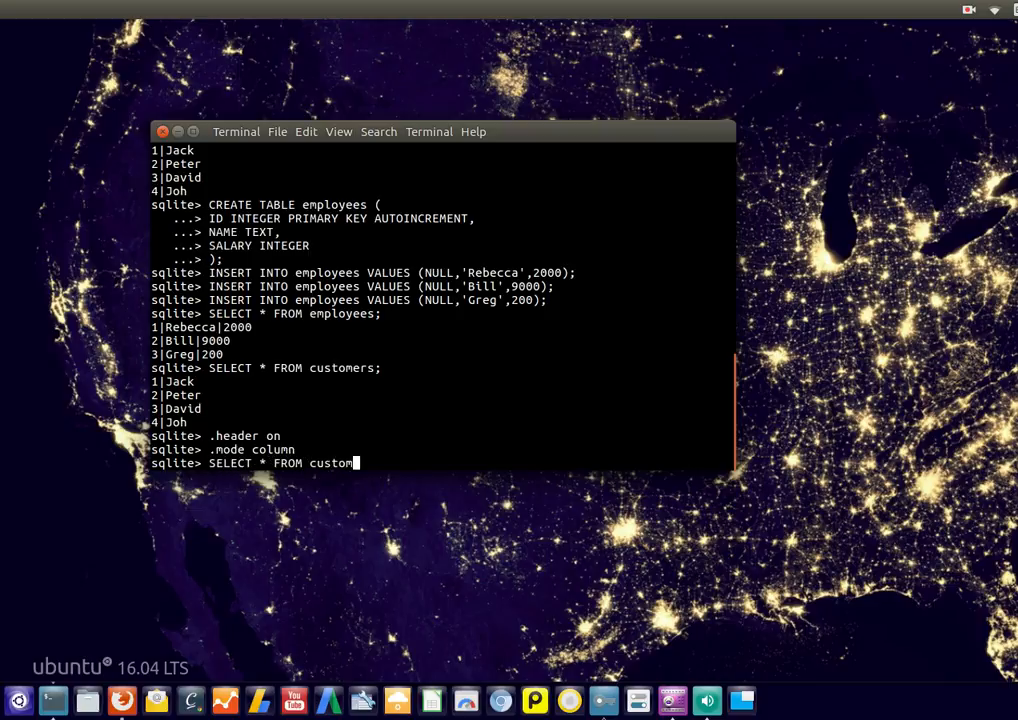
pyautogui.write('ers;')
pyautogui.press('Return')
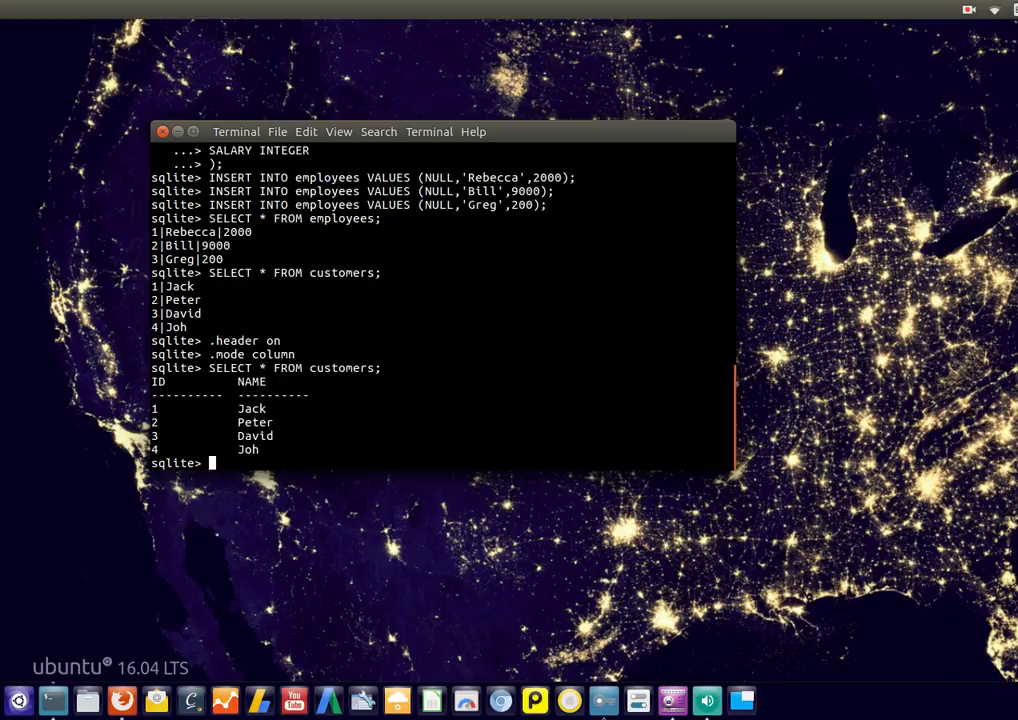
pyautogui.tripleClick(157, 381)
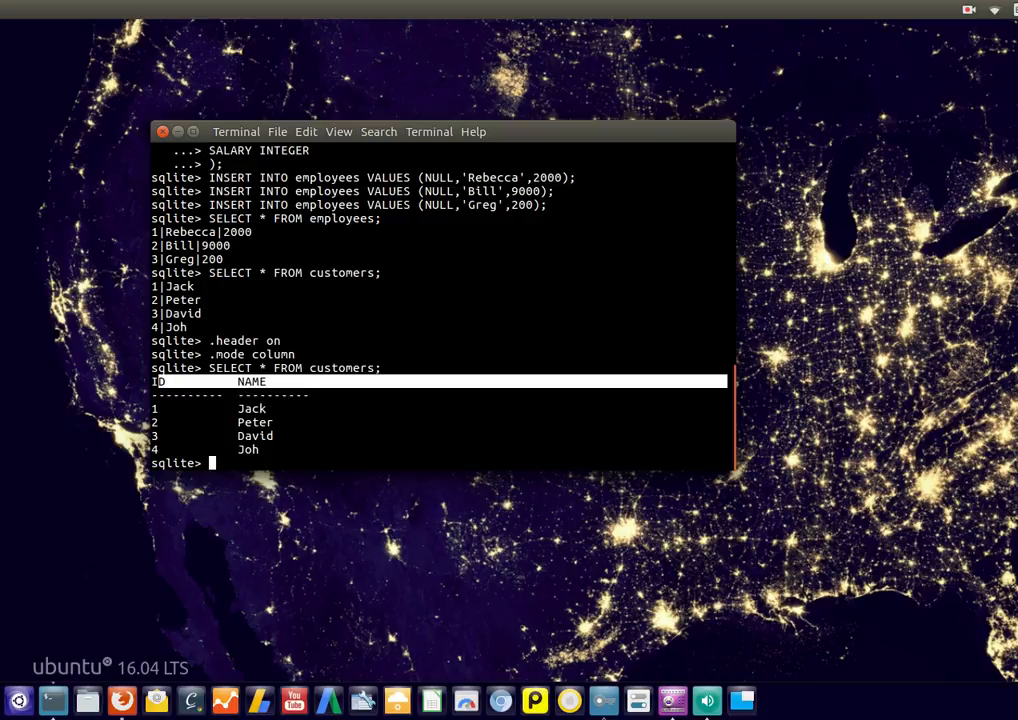
# Query all employees, showing Rebecca 2000, Bill 9000 and Greg 200 under ID, NAME and SALARY headings
pyautogui.press('Up')
pyautogui.press('BackSpace')
pyautogui.press('BackSpace')
pyautogui.press('BackSpace')
pyautogui.press('BackSpace')
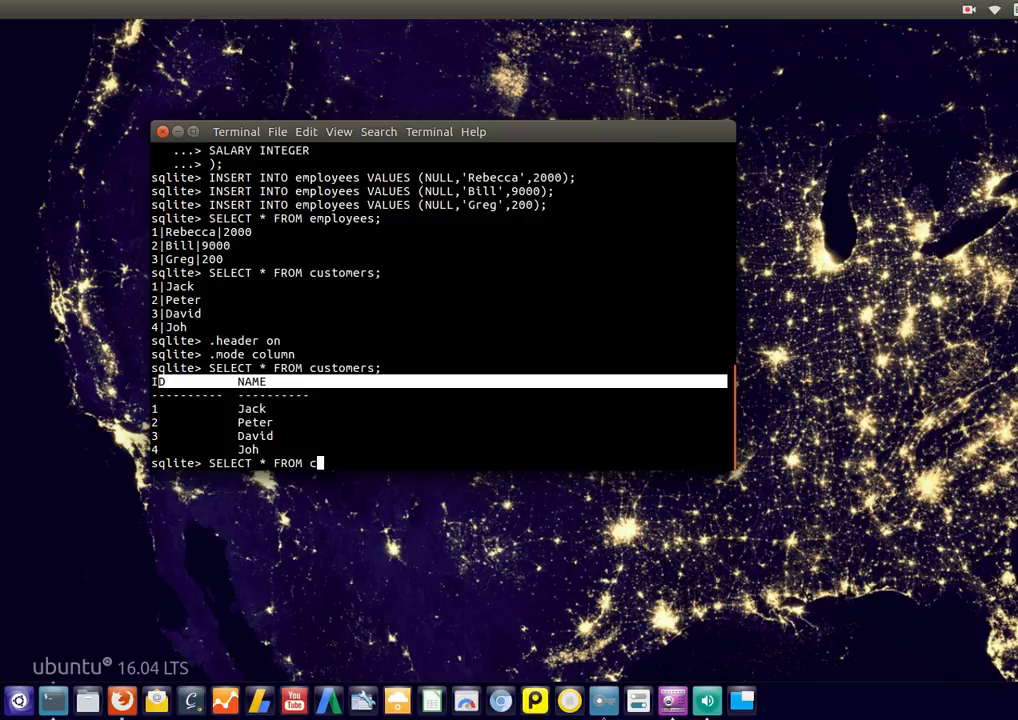
pyautogui.press('BackSpace')
pyautogui.write('employees;')
pyautogui.press('Return')
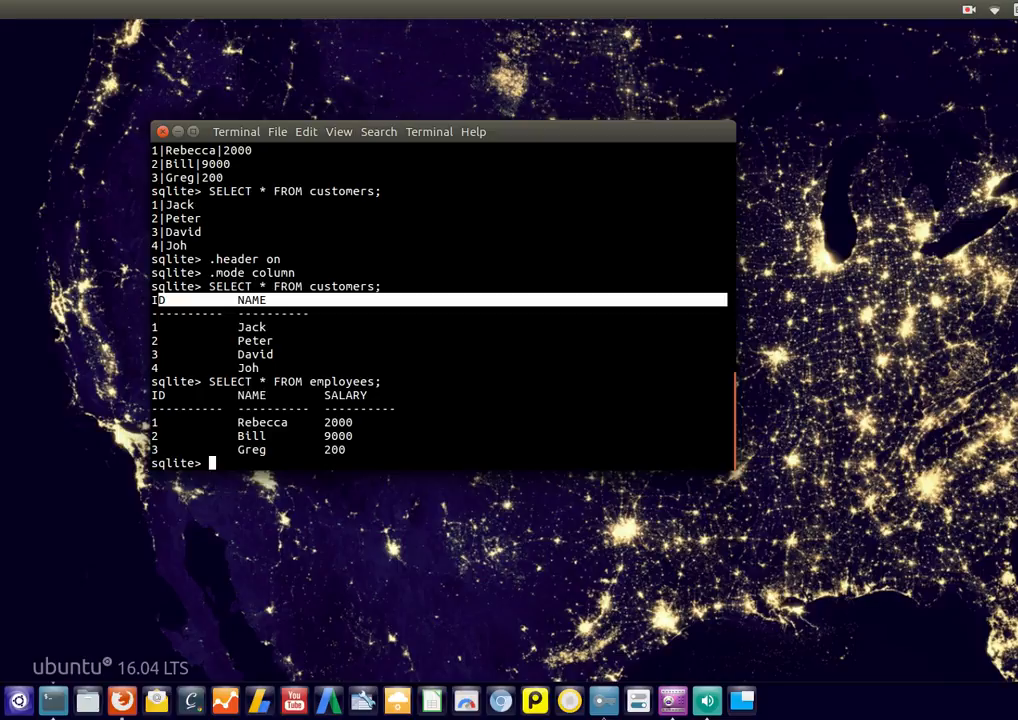
pyautogui.click(440, 340)
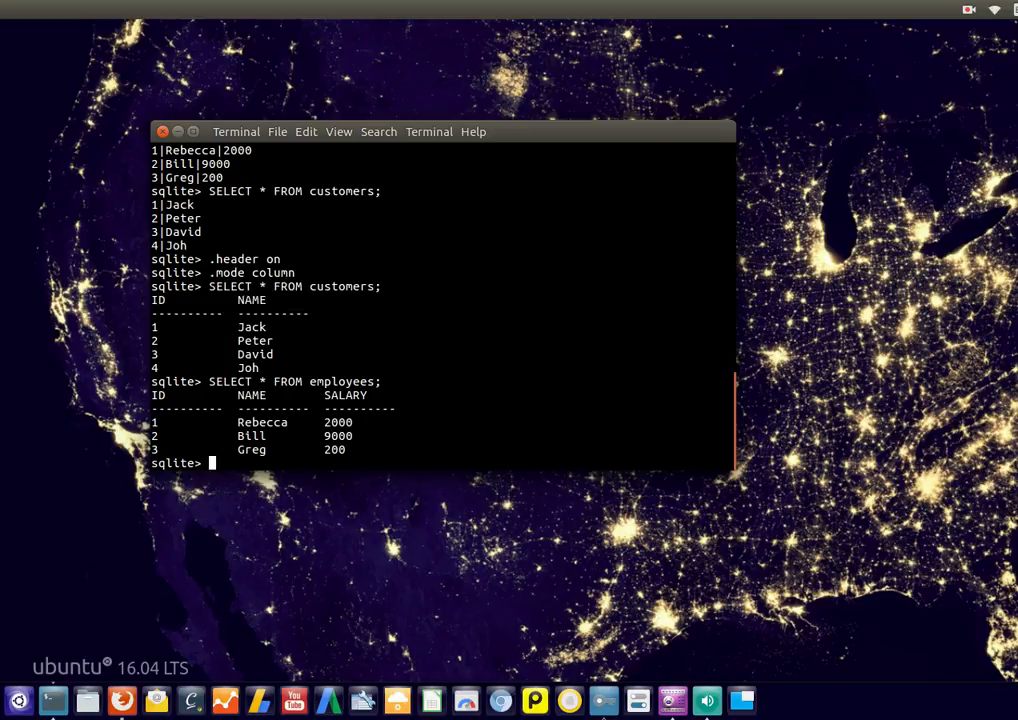
# Query only the SALARY column from employees
pyautogui.press('Up')
pyautogui.press('Left')
pyautogui.press('Left')
pyautogui.press('Left')
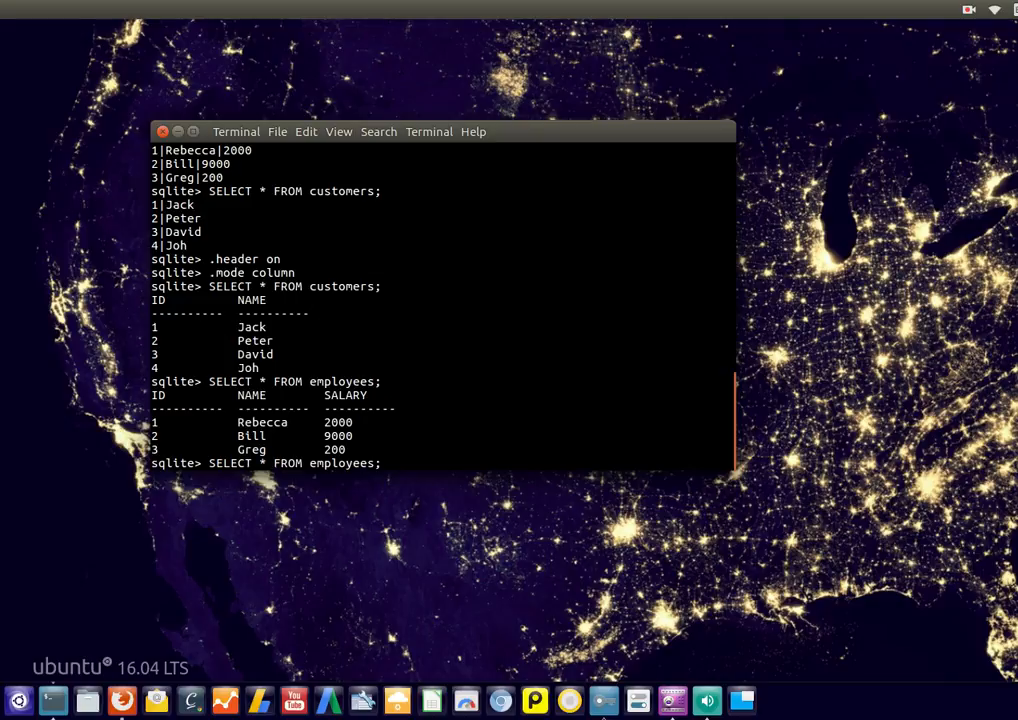
pyautogui.press('BackSpace')
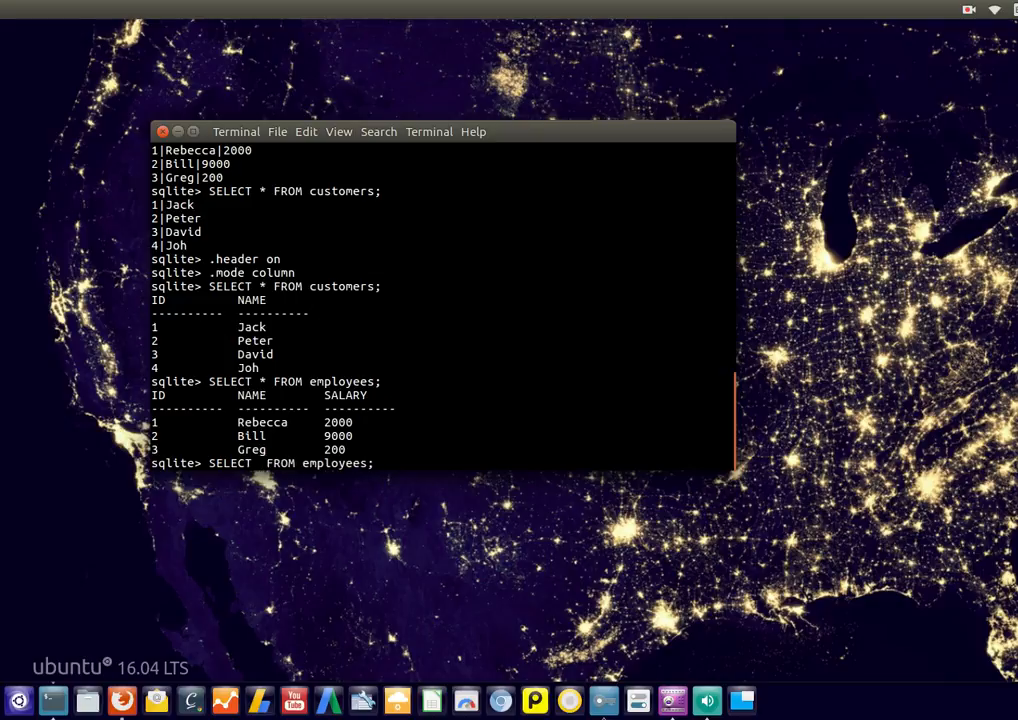
pyautogui.write('SALARY')
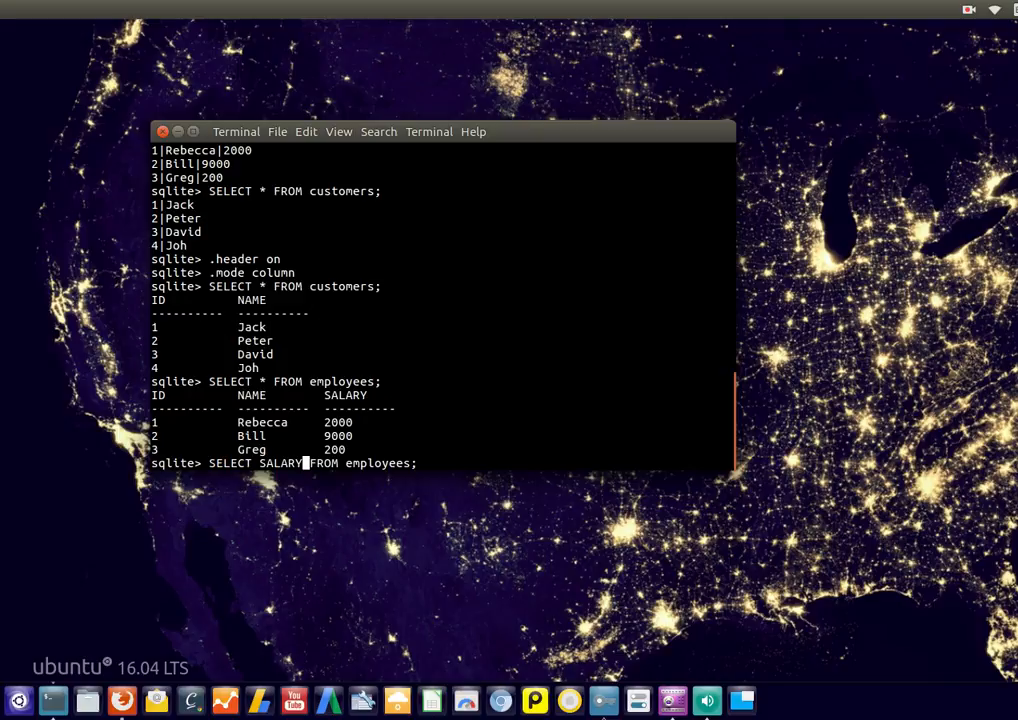
pyautogui.press('Return')
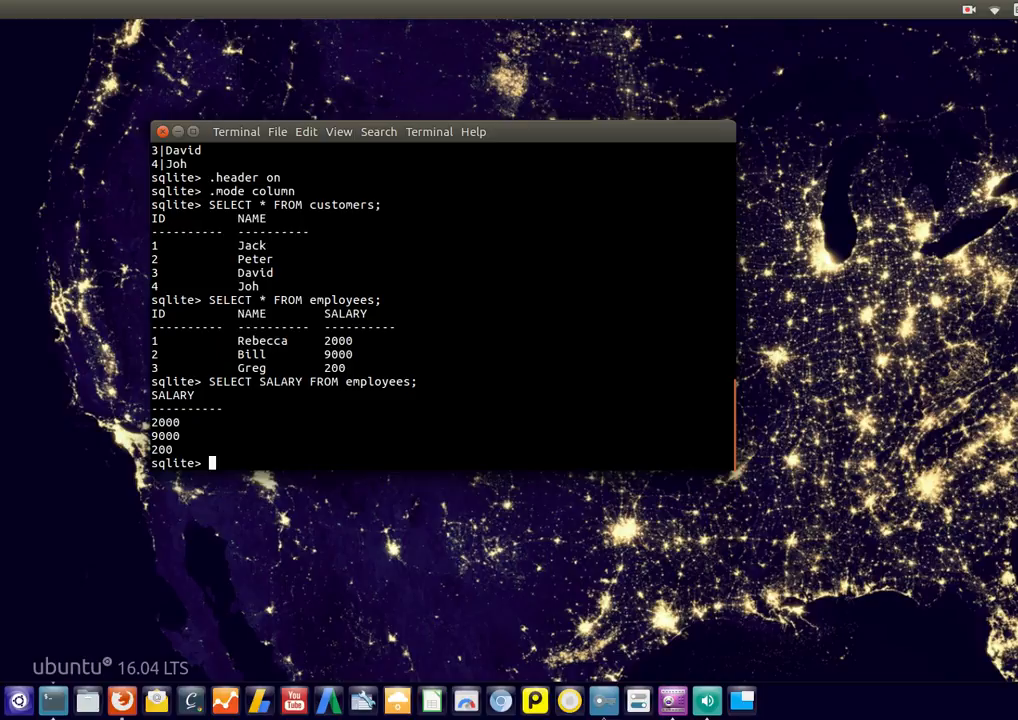
# Query ID with SALARY from employees
pyautogui.press('Up')
pyautogui.press('Left')
pyautogui.press('Left')
pyautogui.press('Left')
pyautogui.press('Left')
pyautogui.press('Left')
pyautogui.press('Left')
pyautogui.press('Left')
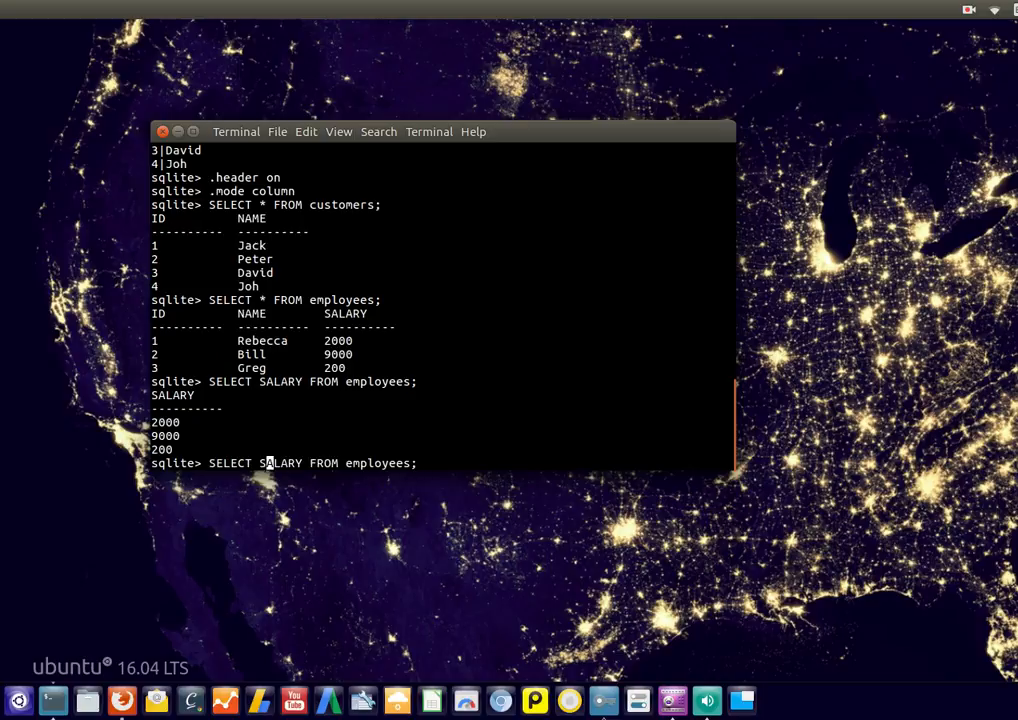
pyautogui.press('Left')
pyautogui.write('NA')
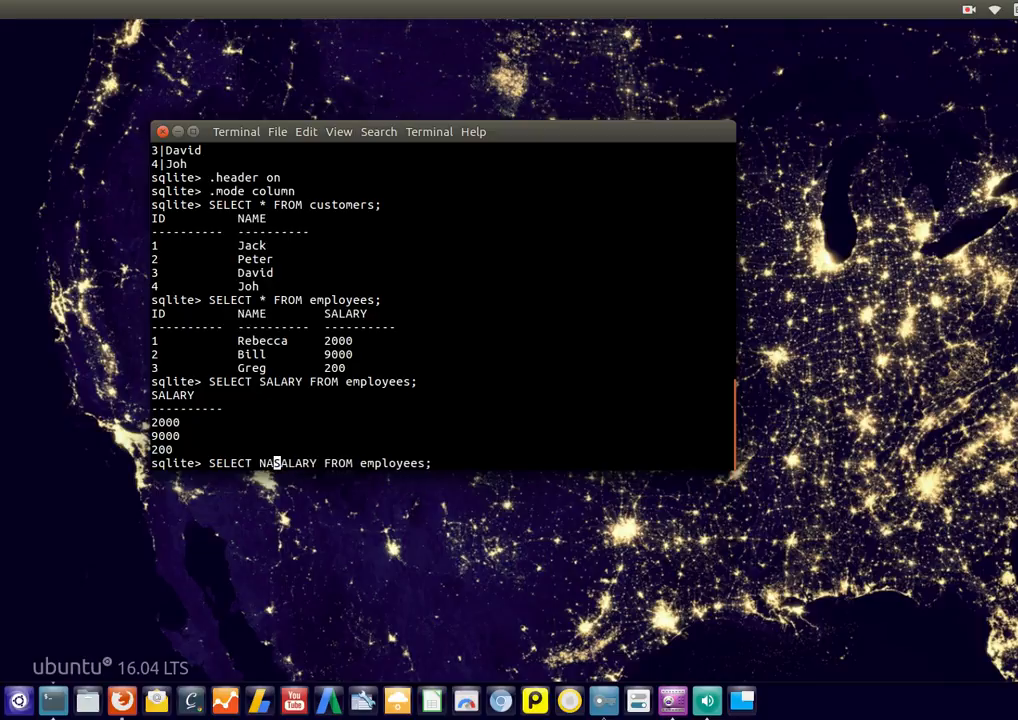
pyautogui.press('BackSpace')
pyautogui.press('BackSpace')
pyautogui.write('ID,')
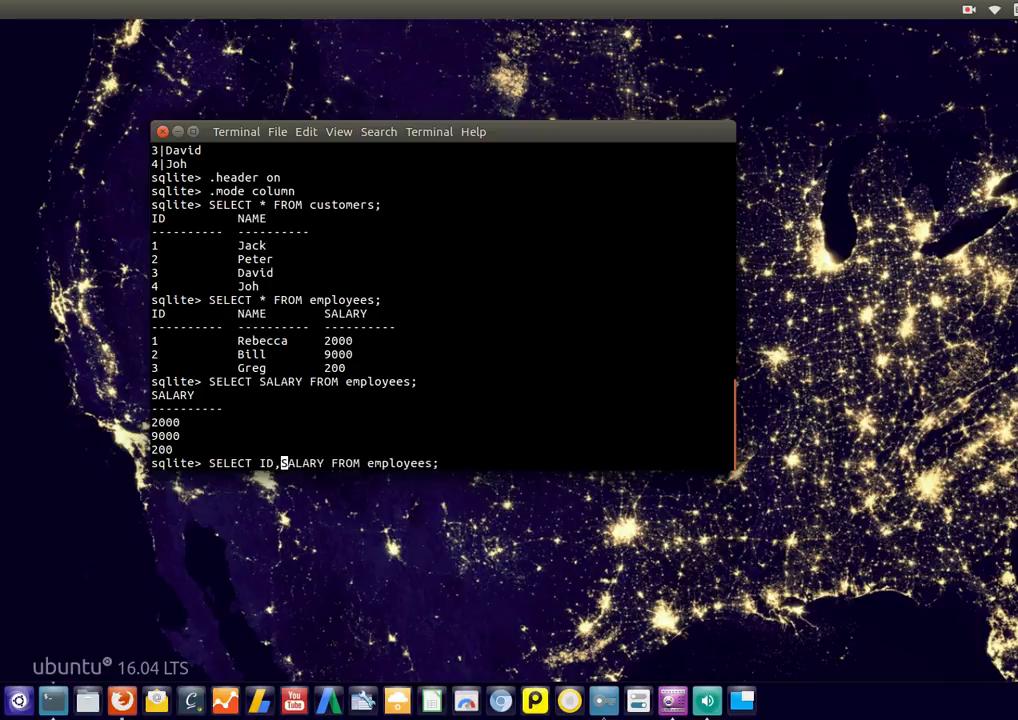
pyautogui.press('Return')
# Query NAME with SALARY from employees
pyautogui.press('Up')
pyautogui.press('Left')
pyautogui.press('Left')
pyautogui.press('Left')
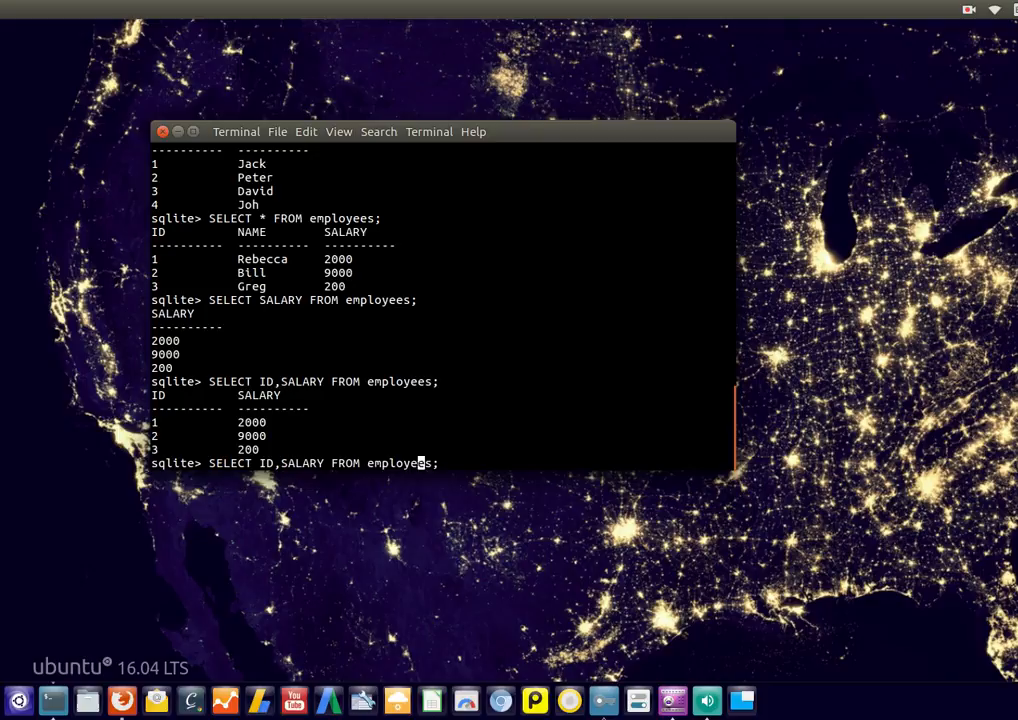
pyautogui.press('Left')
pyautogui.press('Left')
pyautogui.press('Left')
pyautogui.press('Left')
pyautogui.press('Left')
pyautogui.press('Left')
pyautogui.press('BackSpace')
pyautogui.press('BackSpace')
pyautogui.write('NAME')
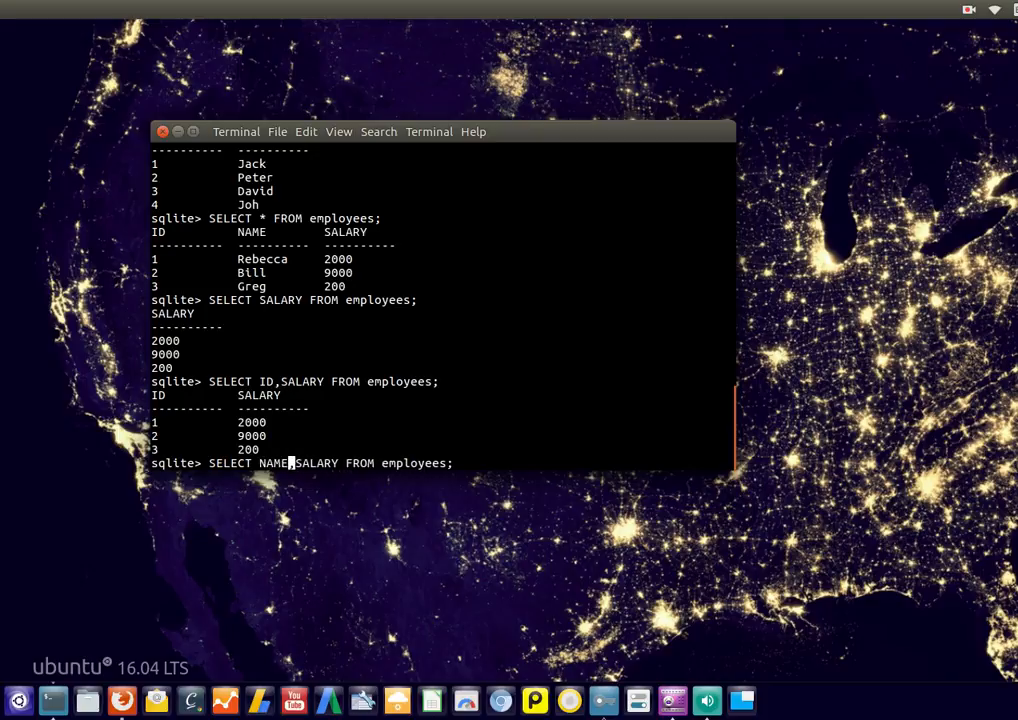
pyautogui.press('Return')
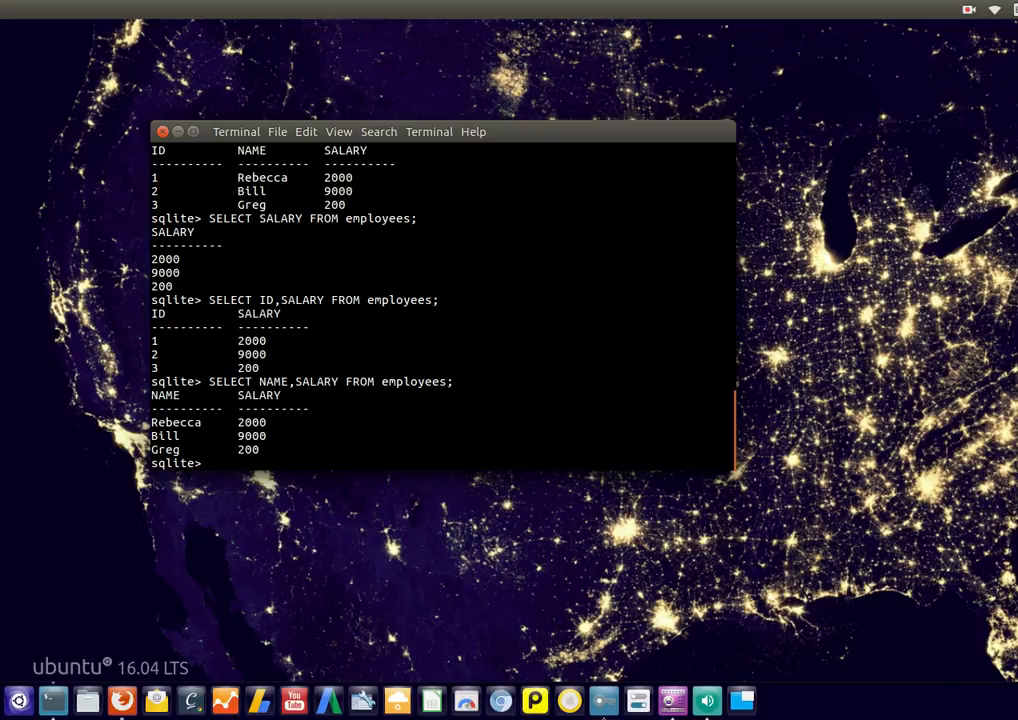
pyautogui.write('SELECT * FRMO')
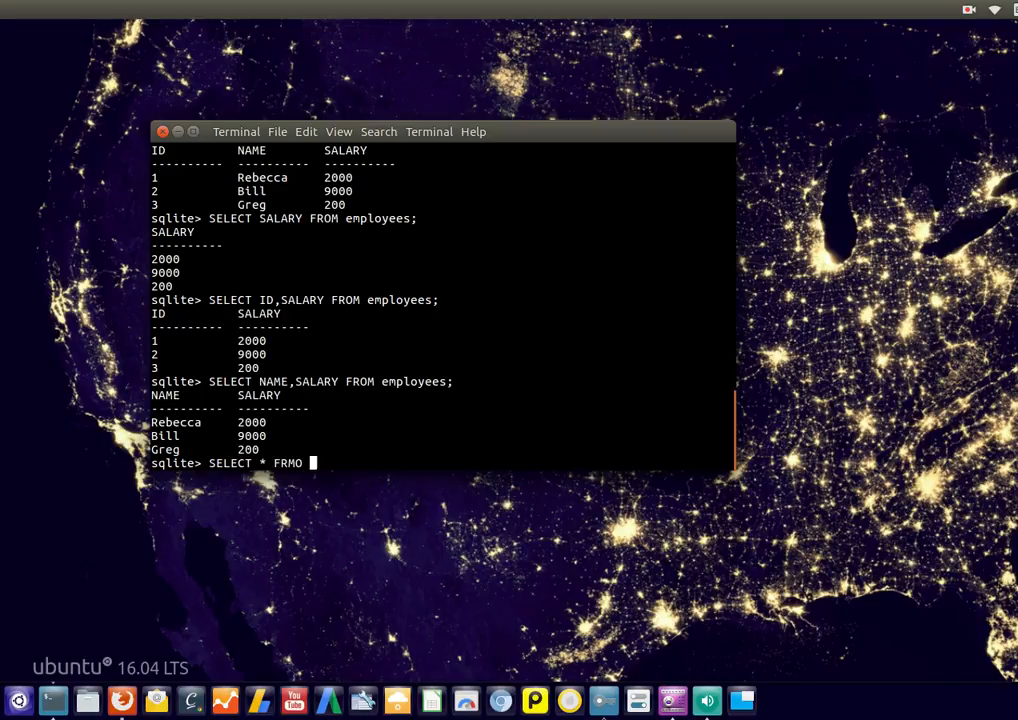
# Run SELECT * FROM employees again, returning all three columns, and highlight the earlier NAME,SALARY query line
pyautogui.press('BackSpace')
pyautogui.press('BackSpace')
pyautogui.write('OM empl')
pyautogui.write('oyees;')
pyautogui.press('Return')
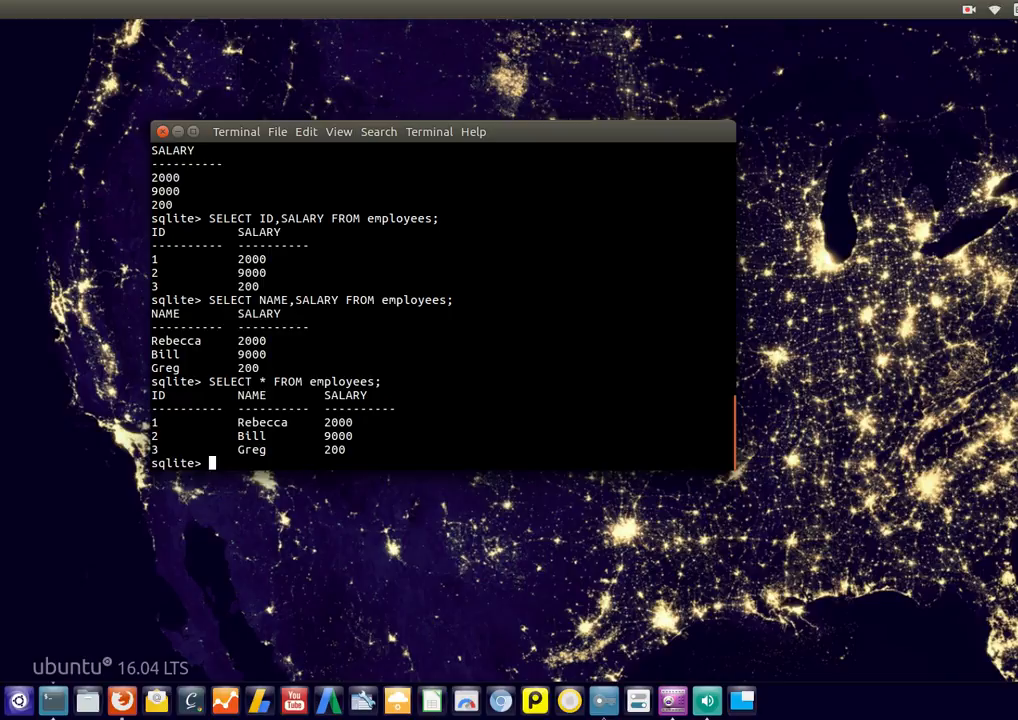
pyautogui.moveTo(230, 300); pyautogui.dragTo(728, 300)
# Edit the recalled query to select only SALARY from employees and run it with headers
pyautogui.press('Up')
pyautogui.hotkey('ctrl', 'Left')
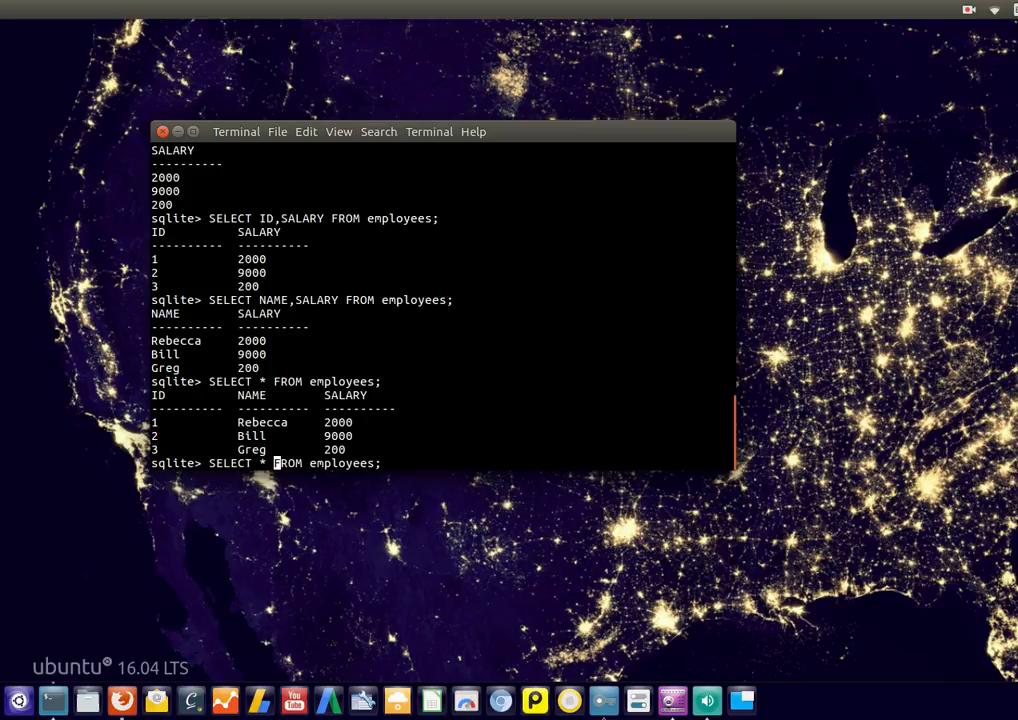
pyautogui.hotkey('ctrl', 'Left')
pyautogui.press('BackSpace')
pyautogui.write('SLA')
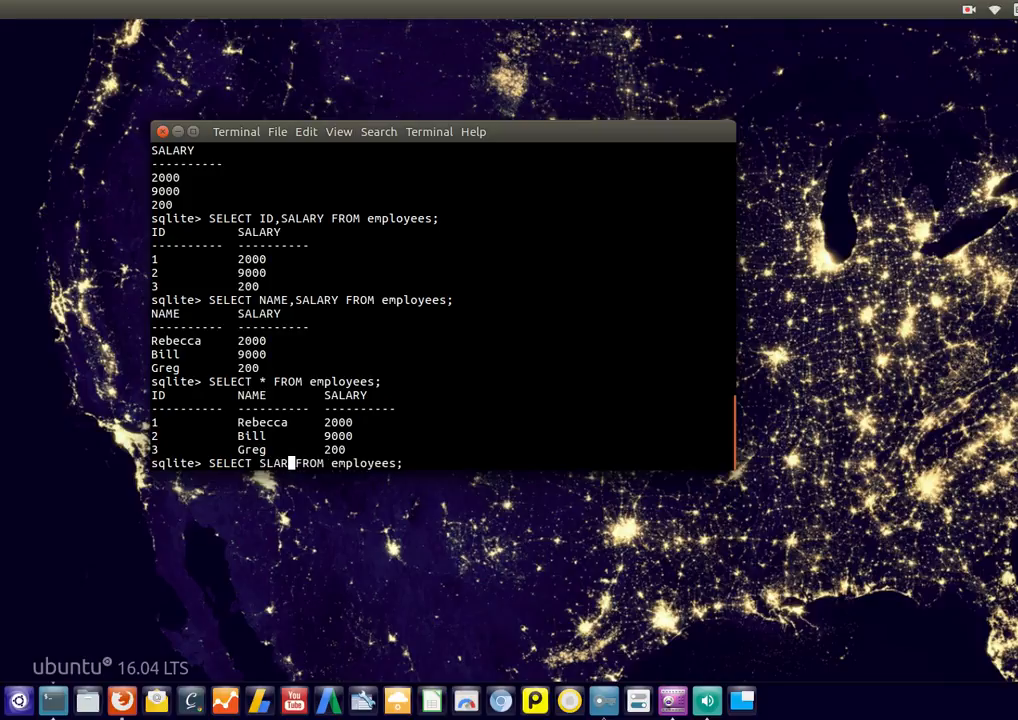
pyautogui.press('BackSpace')
pyautogui.press('BackSpace')
pyautogui.write('ALARY')
pyautogui.press('Return')
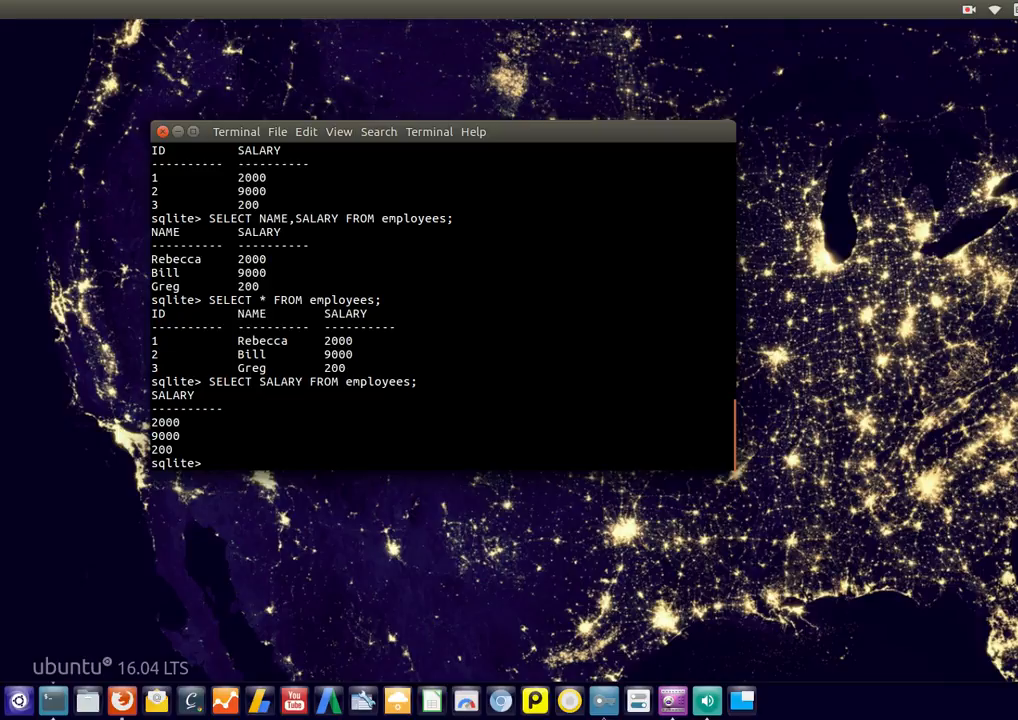
pyautogui.write('.header off')
# Turn headers off and re-run the SALARY query, listing 2000, 9000 and 200 with no heading line
pyautogui.press('Return')
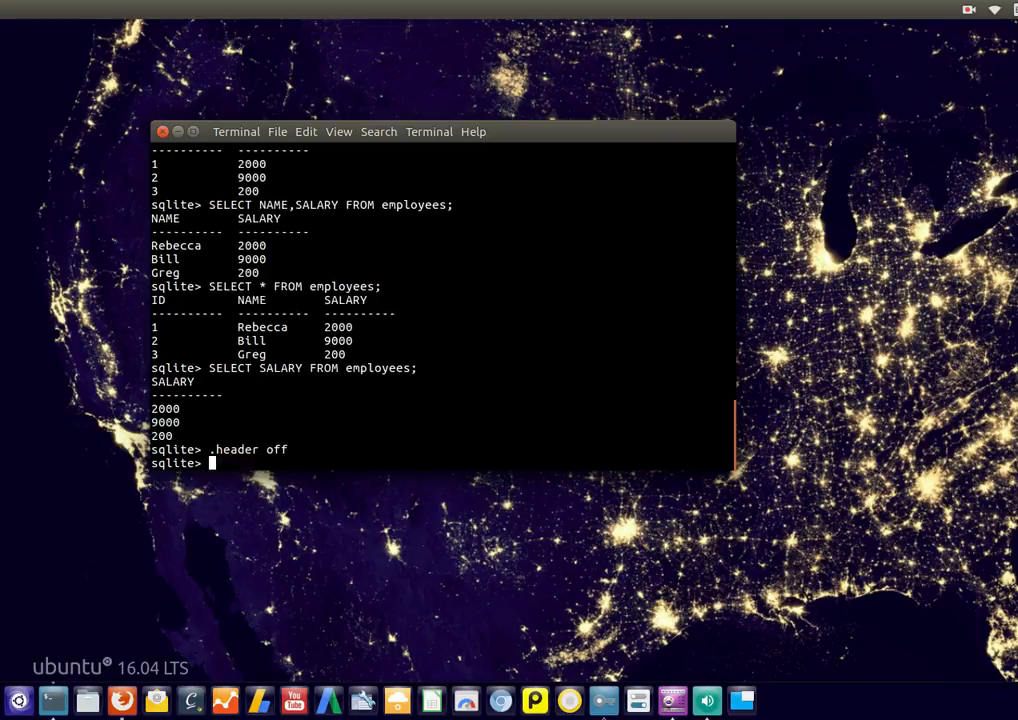
pyautogui.write('.mode')
pyautogui.press('BackSpace')
pyautogui.press('BackSpace')
pyautogui.press('BackSpace')
pyautogui.press('Up')
pyautogui.press('Up')
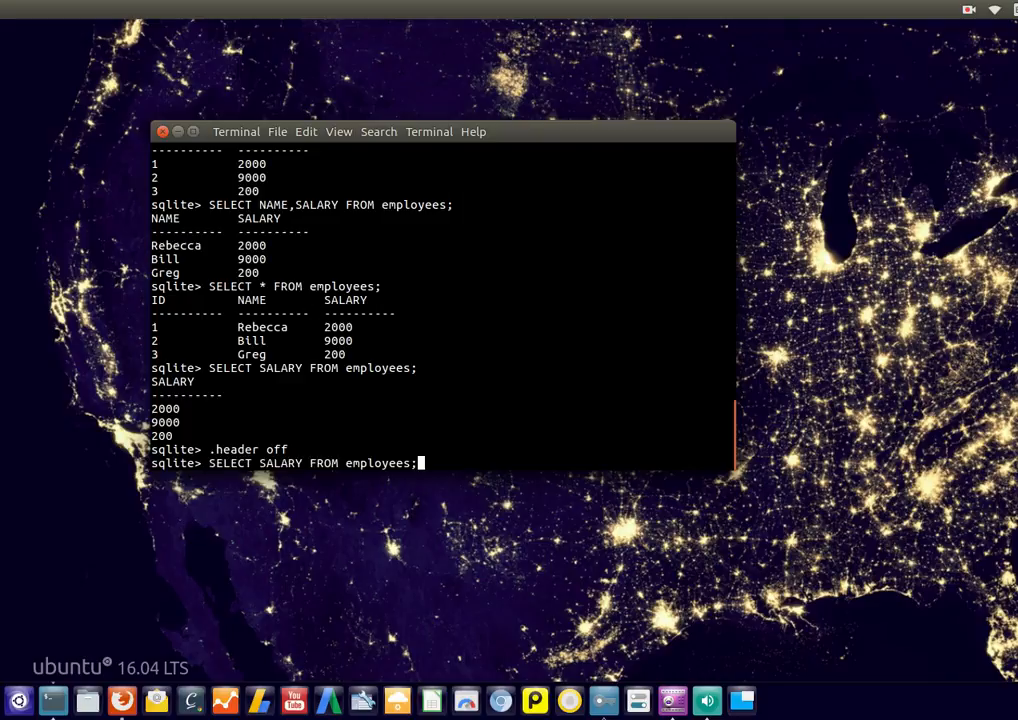
pyautogui.press('Return')
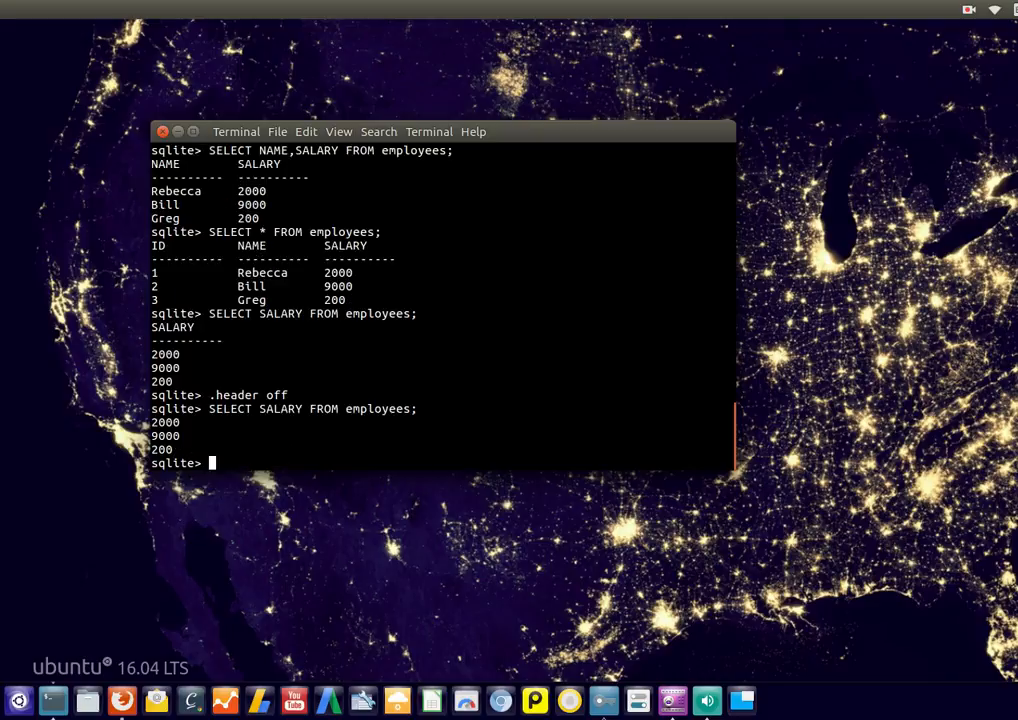
pyautogui.moveTo(151, 422); pyautogui.dragTo(725, 450)
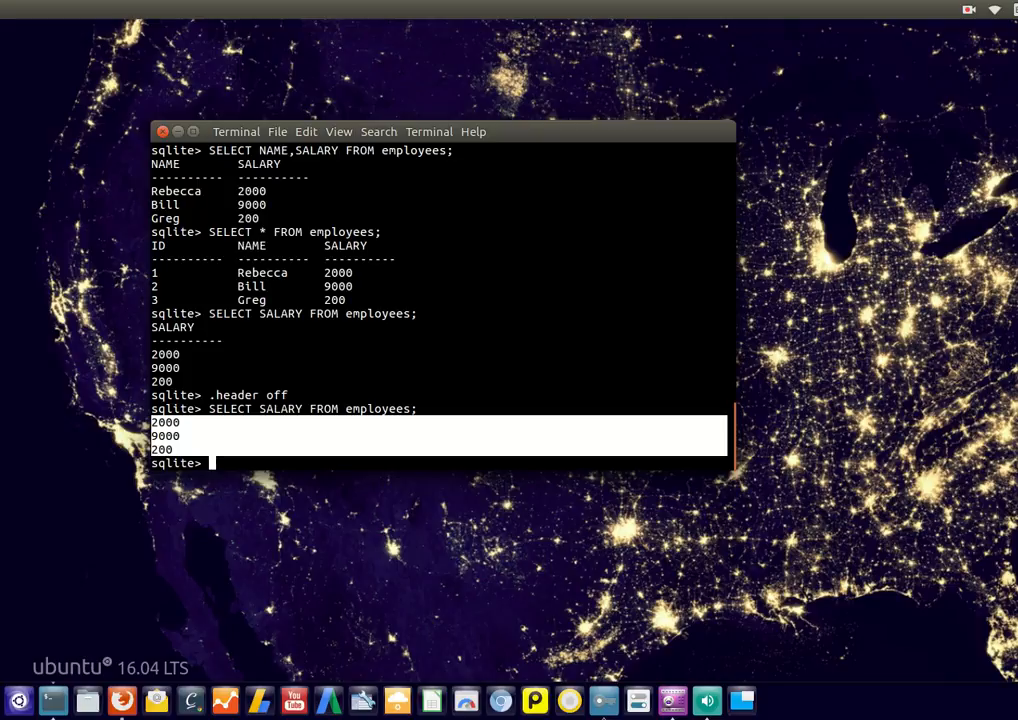